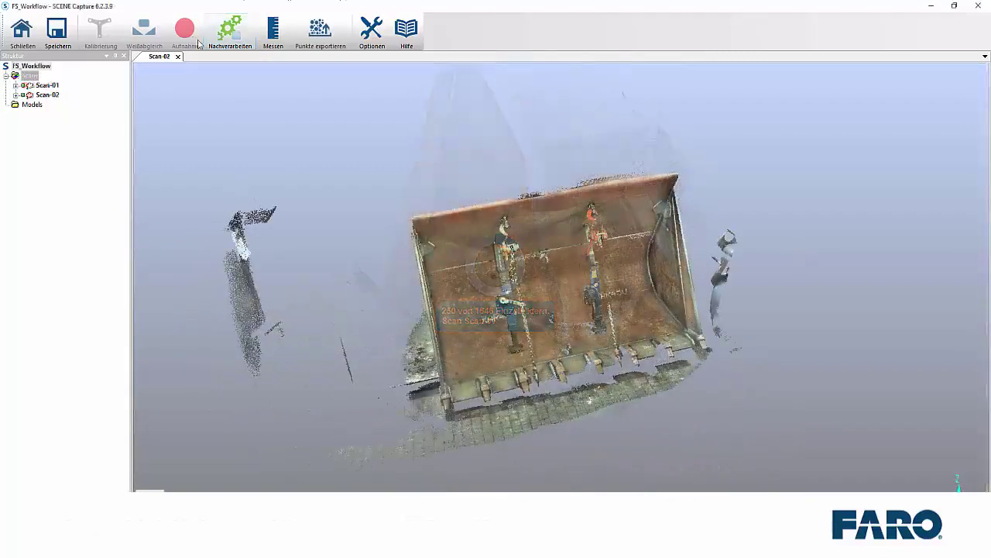
Set the SCENE Capture scan-point export format to XYZ ASCII (*.xyz).
left_click(304, 40)
left_click(473, 171)
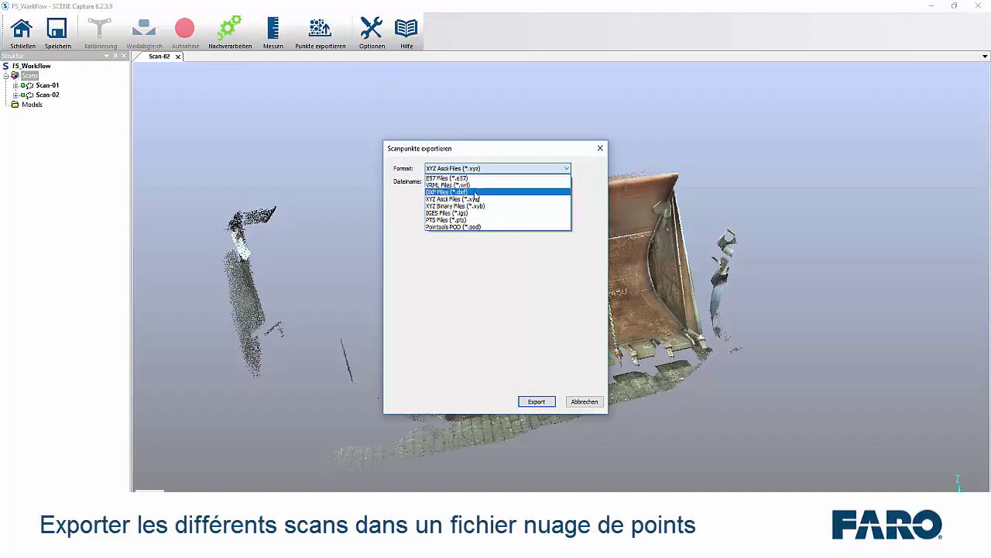
left_click(476, 199)
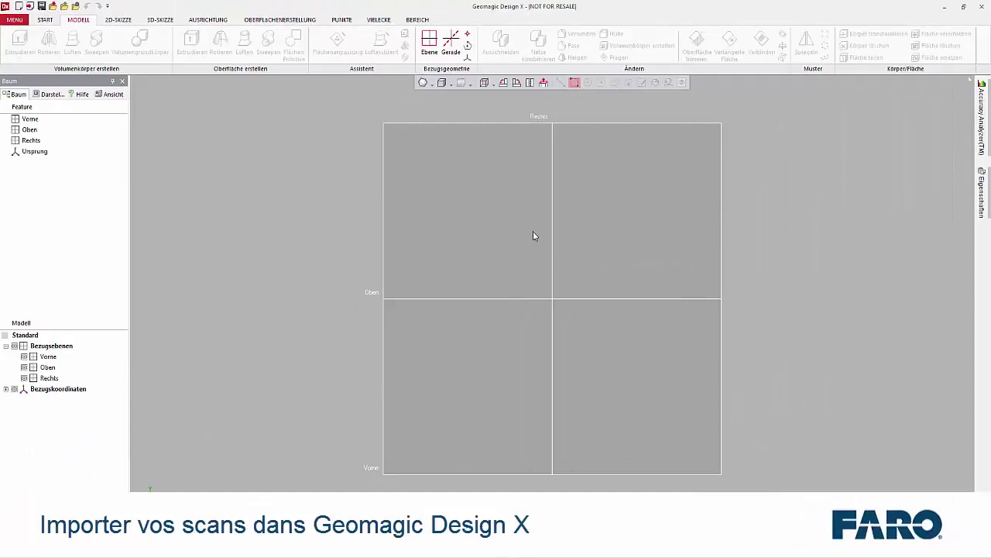
Import Shovel_Scan-01.xyz and Shovel_Scan-02.xyz from the Desktop as point clouds.
left_click(533, 236)
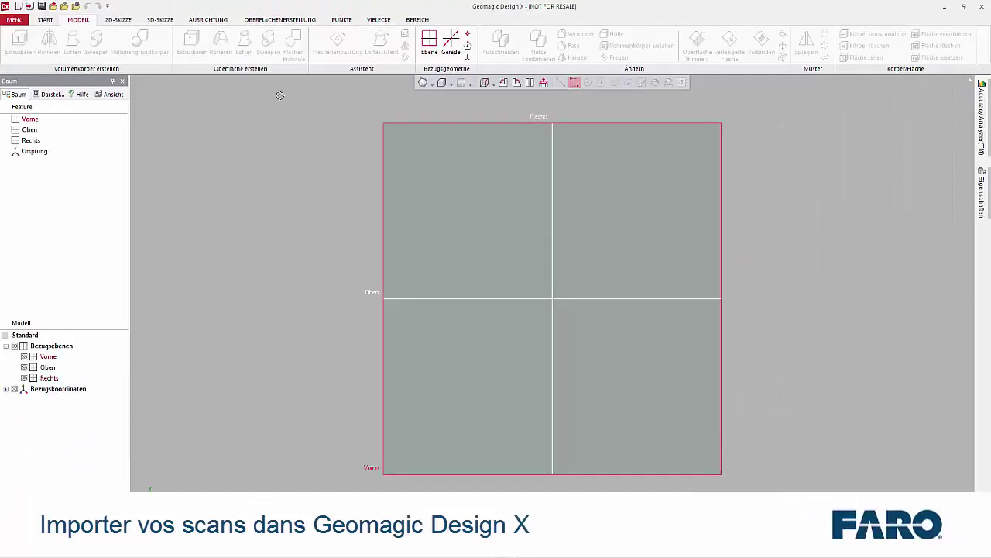
left_click(52, 7)
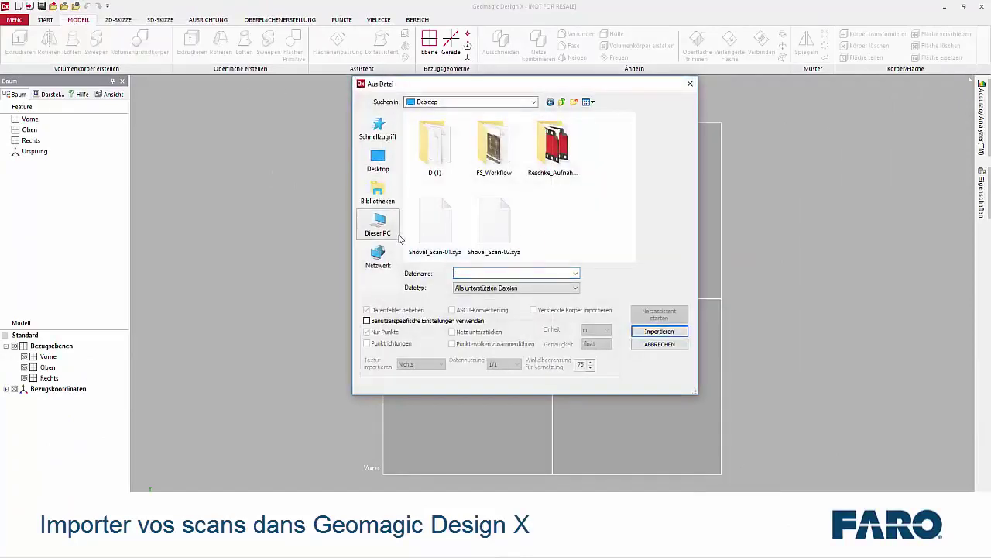
left_click(672, 332)
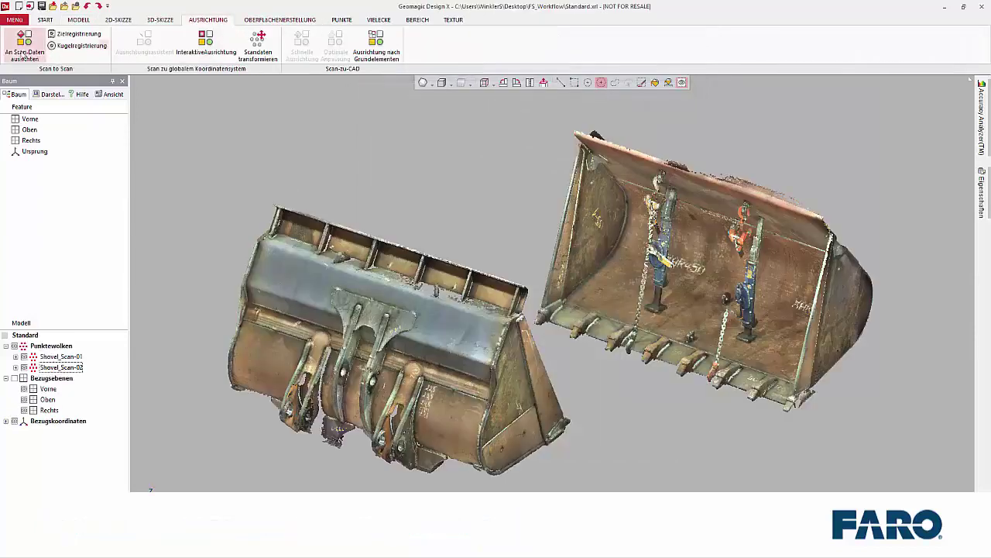
Align the two shovel scans and set up Merge for mesh construction at 1 mm accuracy.
left_click(25, 54)
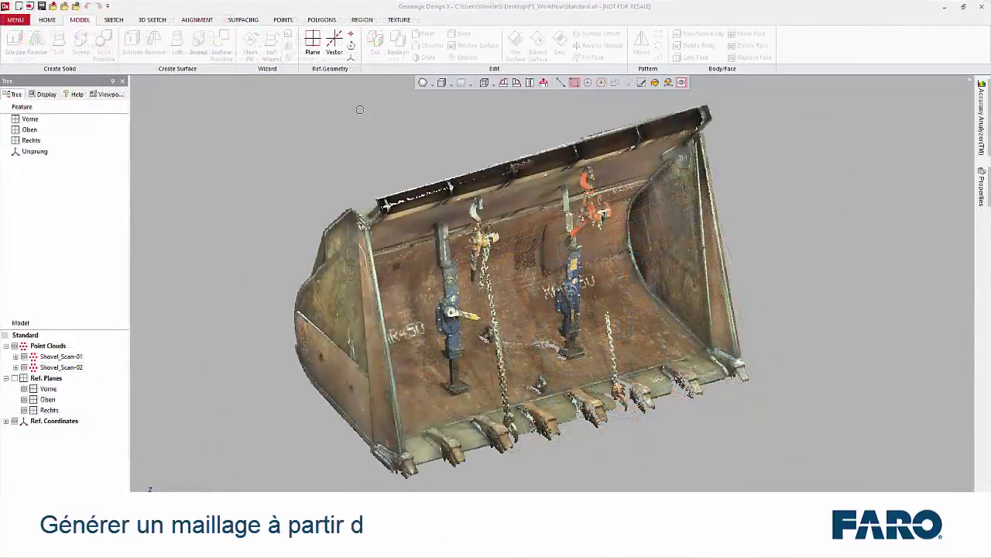
left_click(288, 21)
left_click(151, 43)
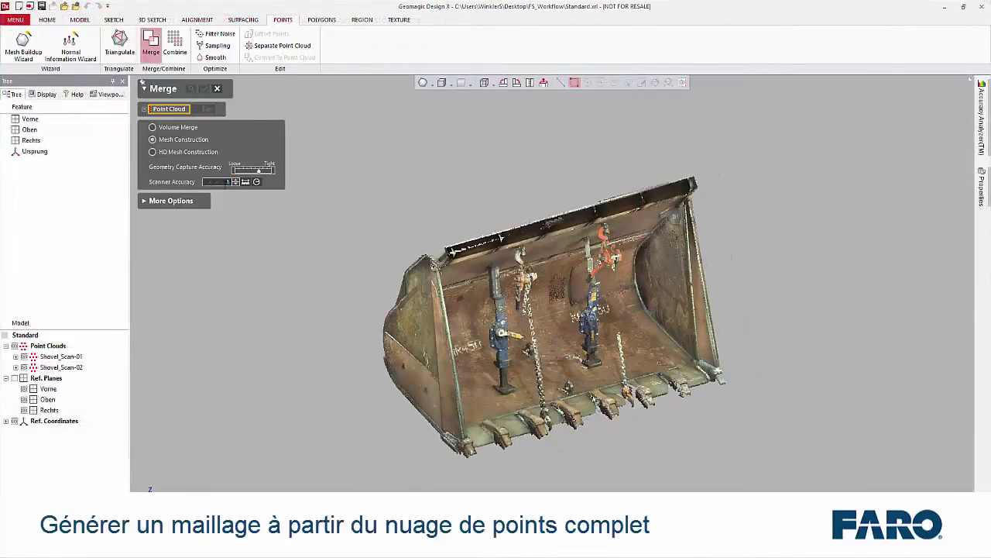
left_click(163, 205)
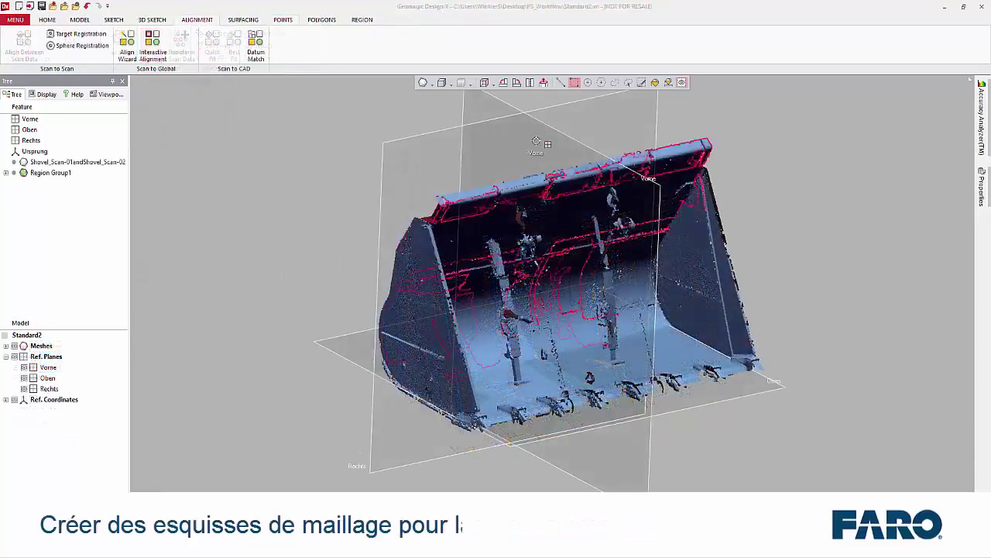
Create a mesh sketch on Vorne offset 350 mm, hide the mesh, and redraw the profile with lines.
right_click(490, 108)
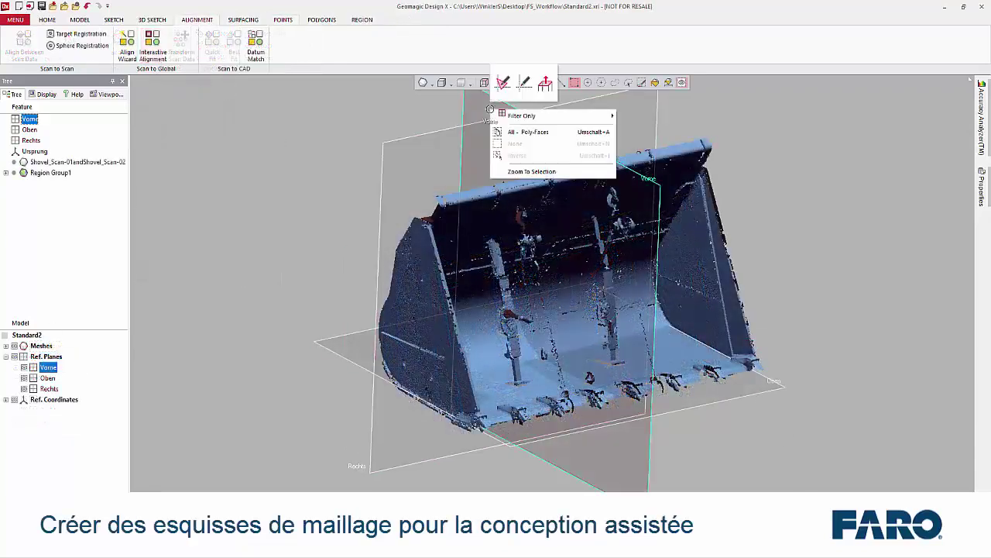
left_click(500, 91)
mouse_move(586, 293)
left_mouse_down()
mouse_move(551, 292)
mouse_move(600, 289)
left_mouse_up()
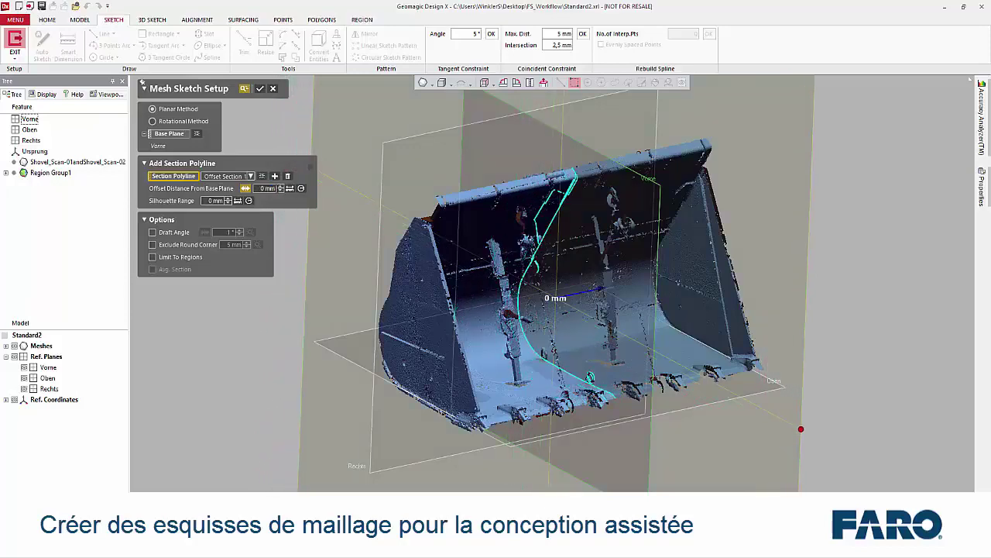
left_click(261, 89)
left_click(14, 346)
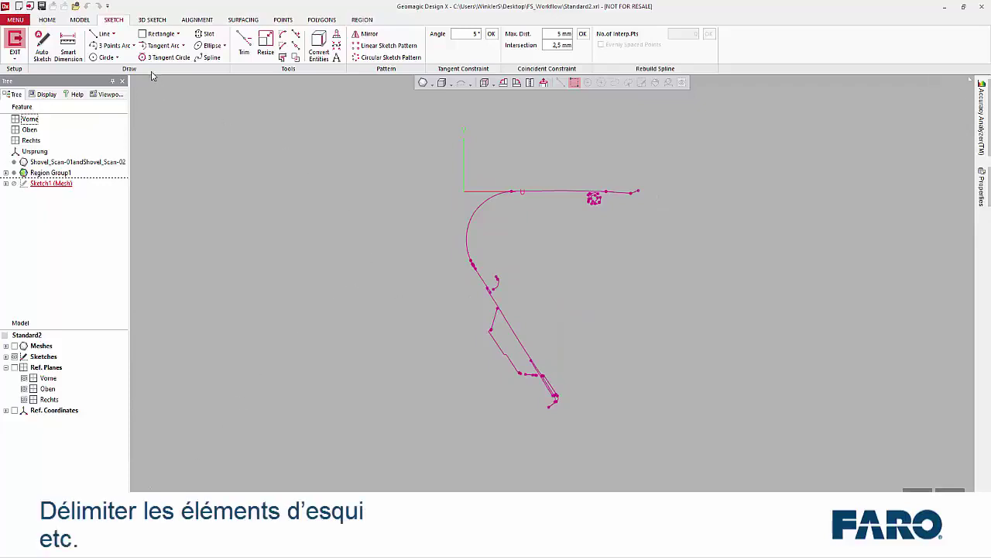
left_click(103, 34)
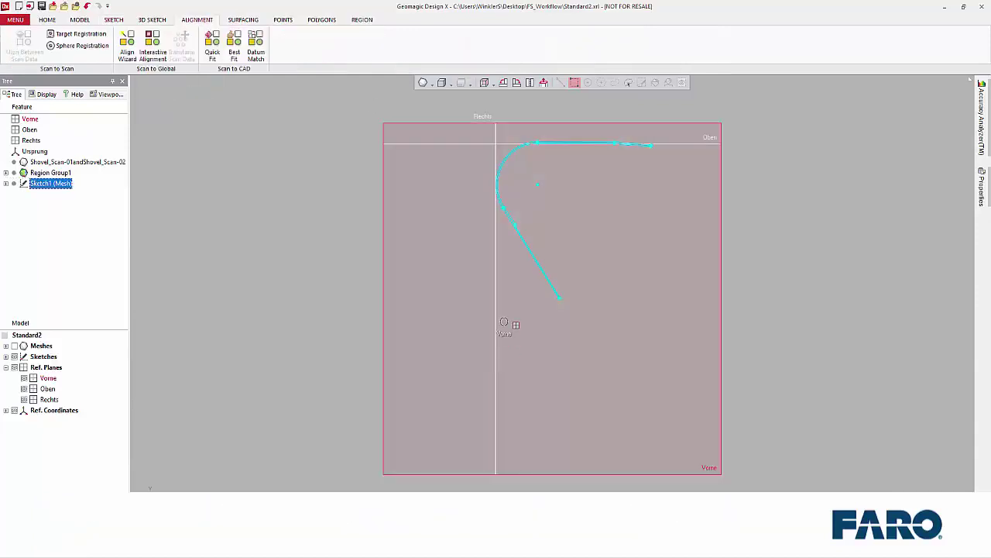
Extrude Sketch1 (Mesh) 1450 mm in both directions into a solid bucket body.
left_click_drag(512, 312, 487, 383)
left_click_drag(490, 333, 475, 343)
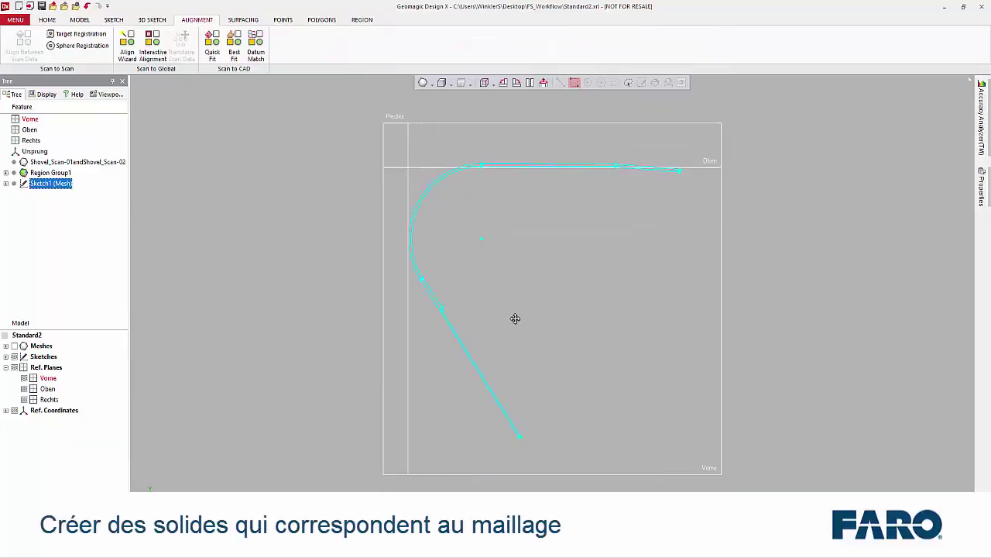
left_click(79, 19)
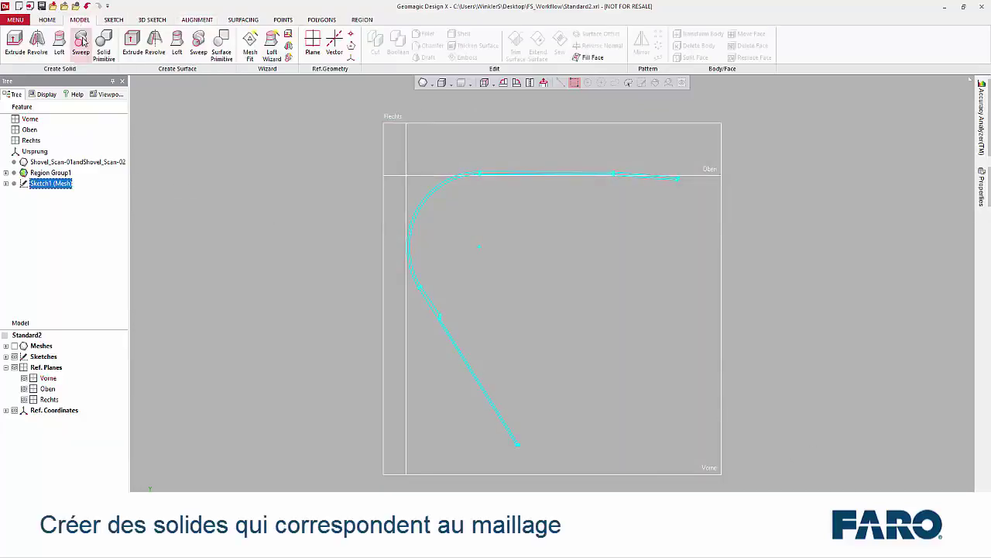
left_click(15, 44)
right_click_drag(232, 428, 542, 288)
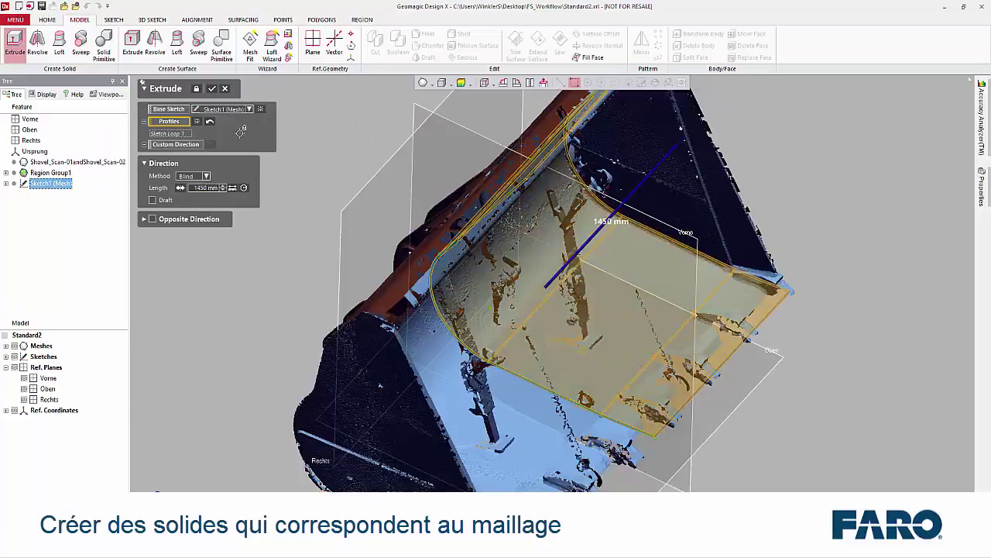
key("ctrl+1")
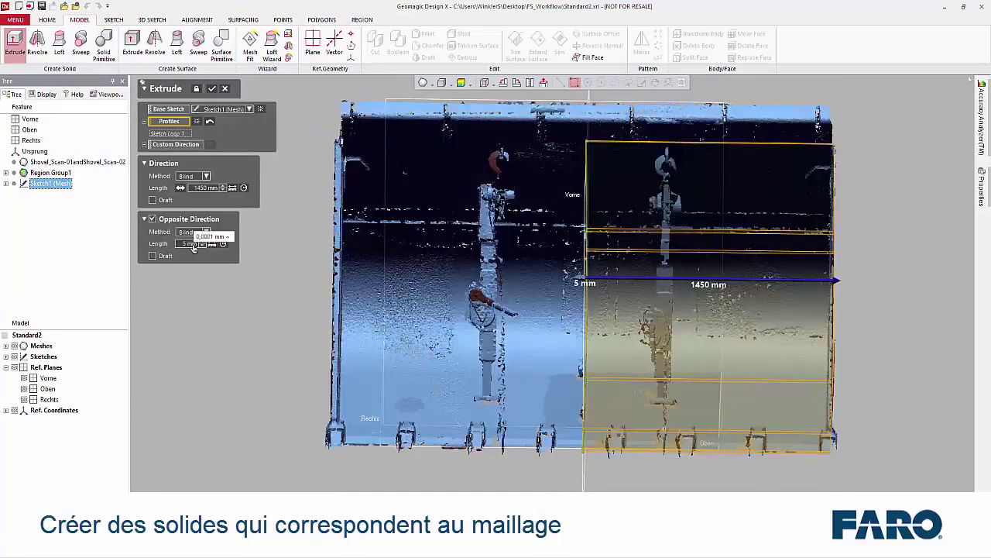
right_click_drag(573, 276, 659, 277)
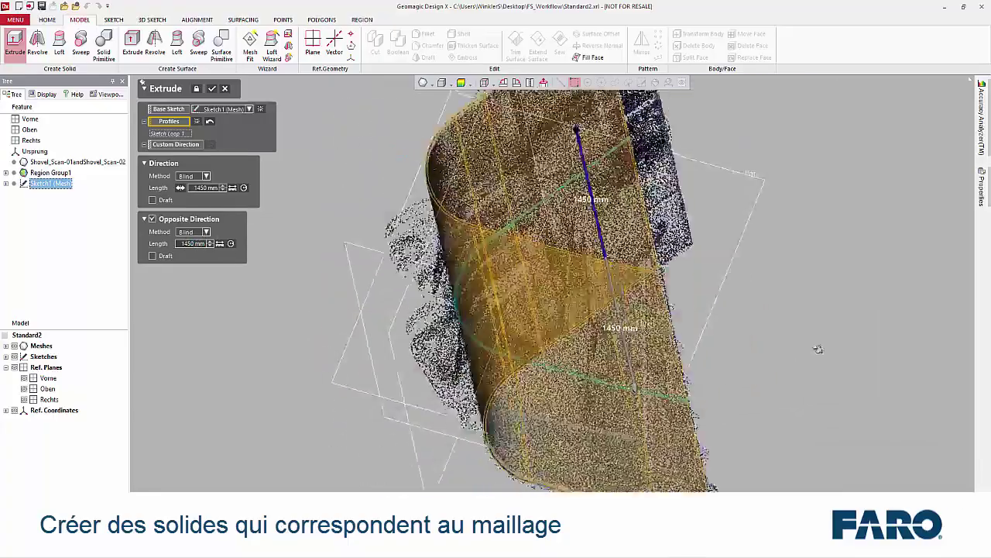
left_click(210, 94)
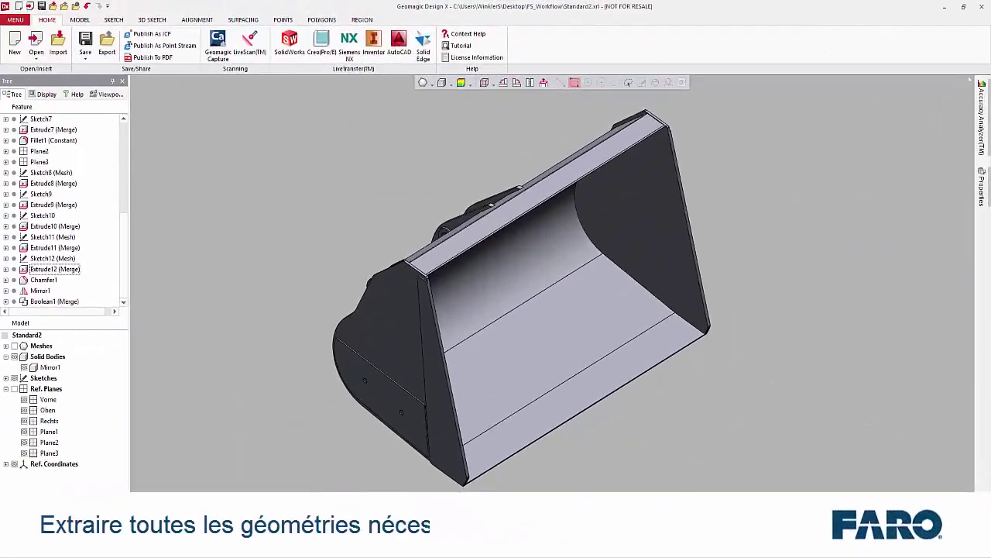
mouse_move(156, 473)
right_mouse_down()
mouse_move(436, 415)
mouse_move(747, 427)
mouse_move(732, 443)
right_mouse_up()
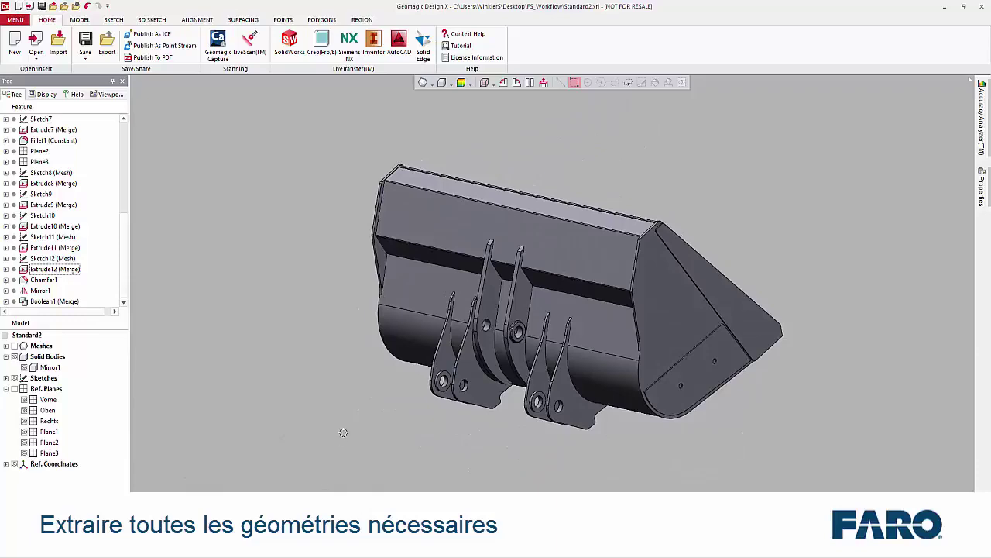
mouse_move(343, 433)
right_mouse_down()
mouse_move(372, 348)
mouse_move(354, 348)
mouse_move(348, 361)
mouse_move(136, 358)
right_mouse_up()
mouse_move(630, 381)
right_mouse_down()
mouse_move(372, 436)
mouse_move(366, 462)
right_mouse_up()
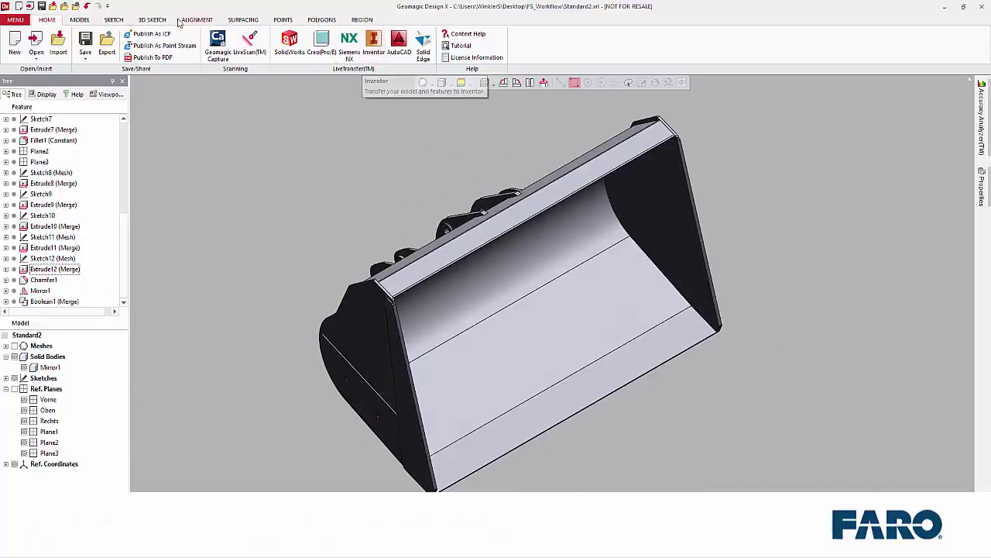
Start an export of the Mirror1 body, review the Save as type formats, and cancel without saving.
left_click(106, 42)
left_click(436, 274)
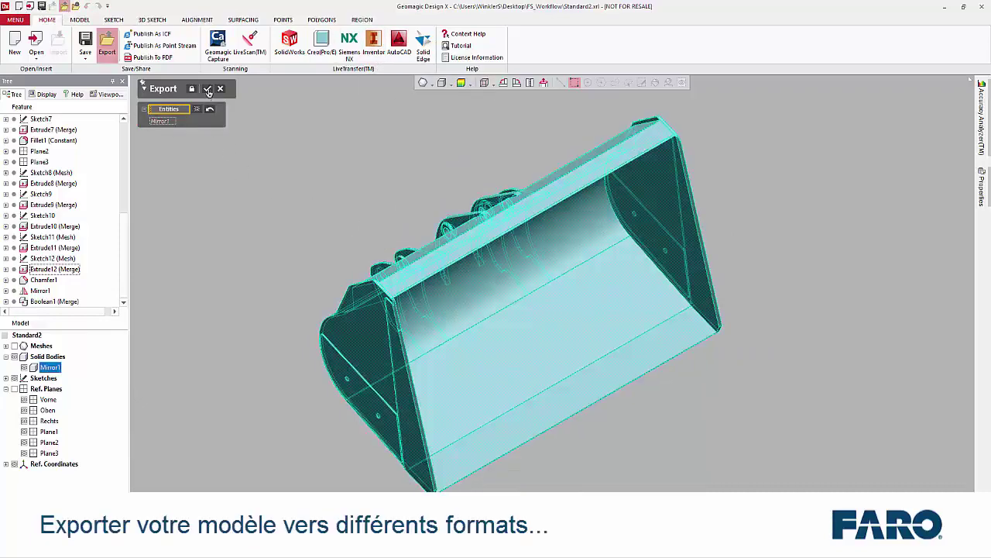
key("Return")
left_click(571, 296)
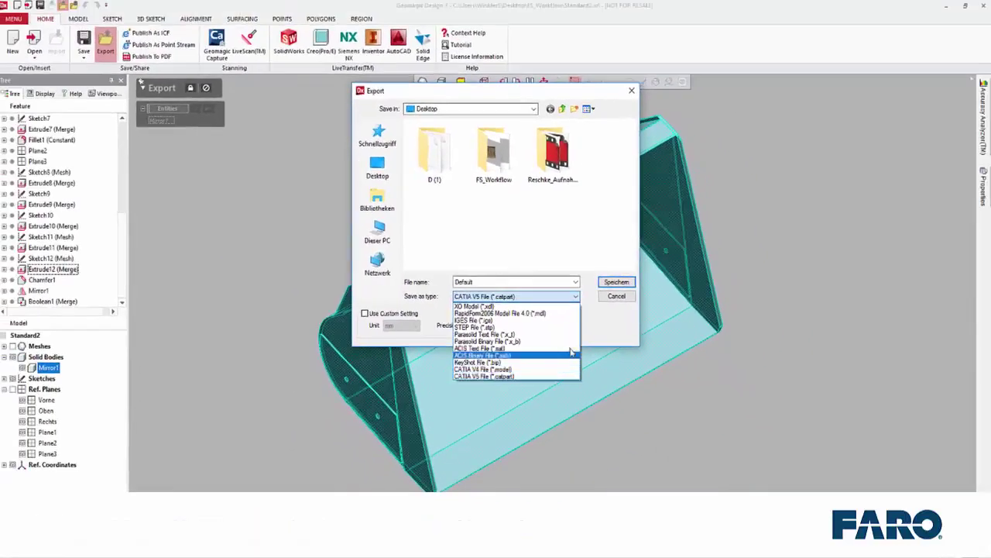
left_click(621, 151)
left_click(631, 91)
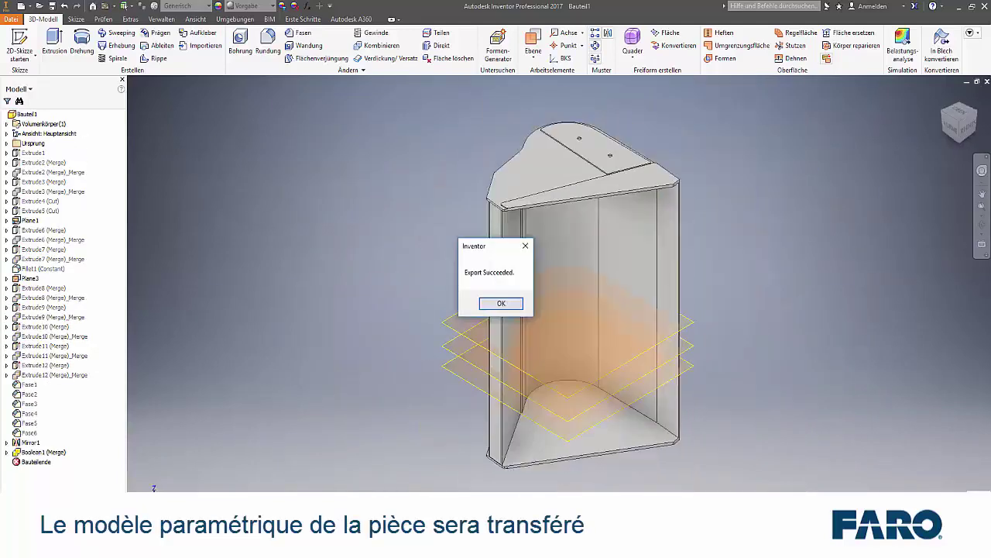
Dismiss the Export Succeeded message and view Bauteil1's bucket isometrically via the ViewCube corners.
key("Return")
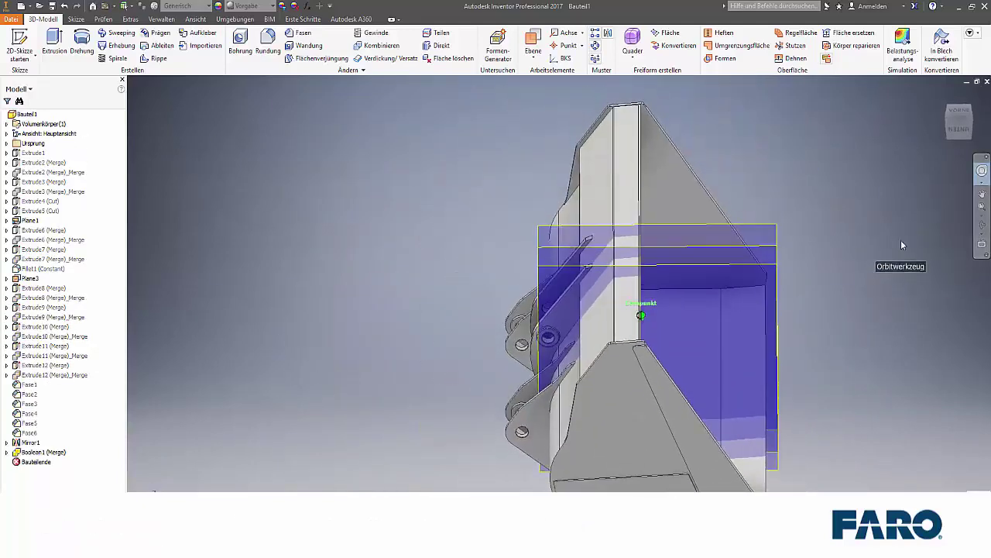
left_click(948, 115)
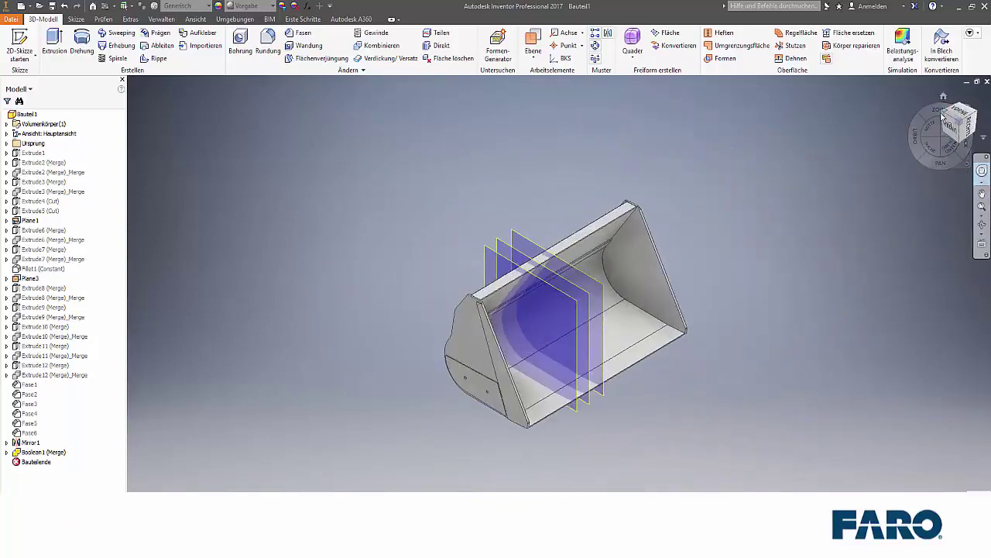
left_click(945, 116)
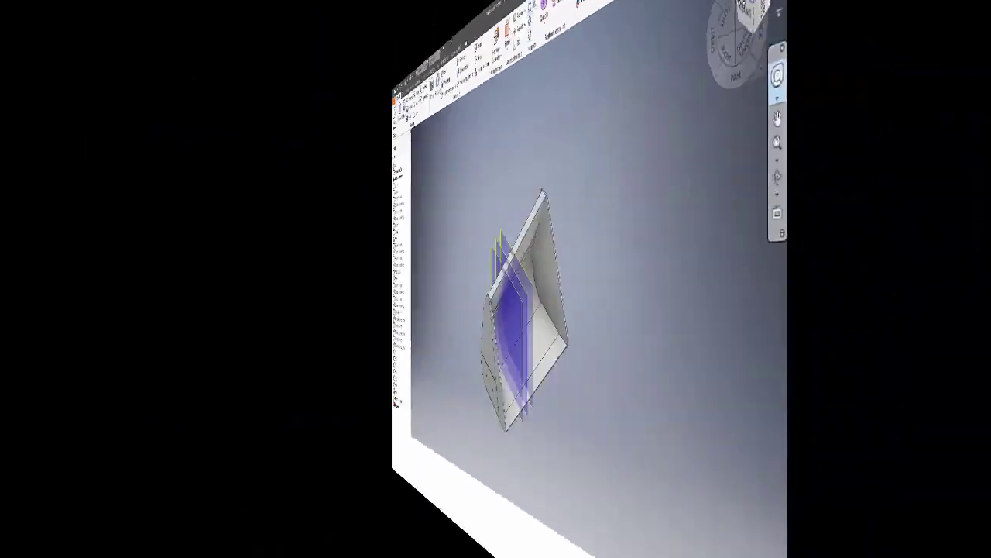